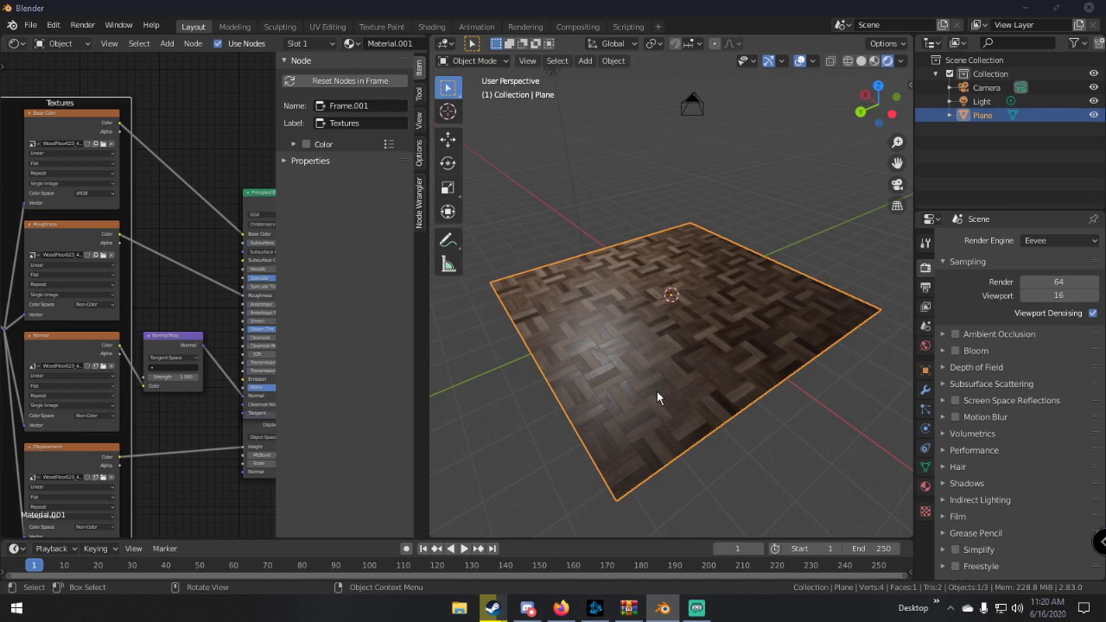
# Examine the wood floor plane's surface and light reflections from several angles and distances.
pyautogui.scroll(5, 656, 391)
pyautogui.moveTo(674, 404); pyautogui.dragTo(488, 377, button='middle')
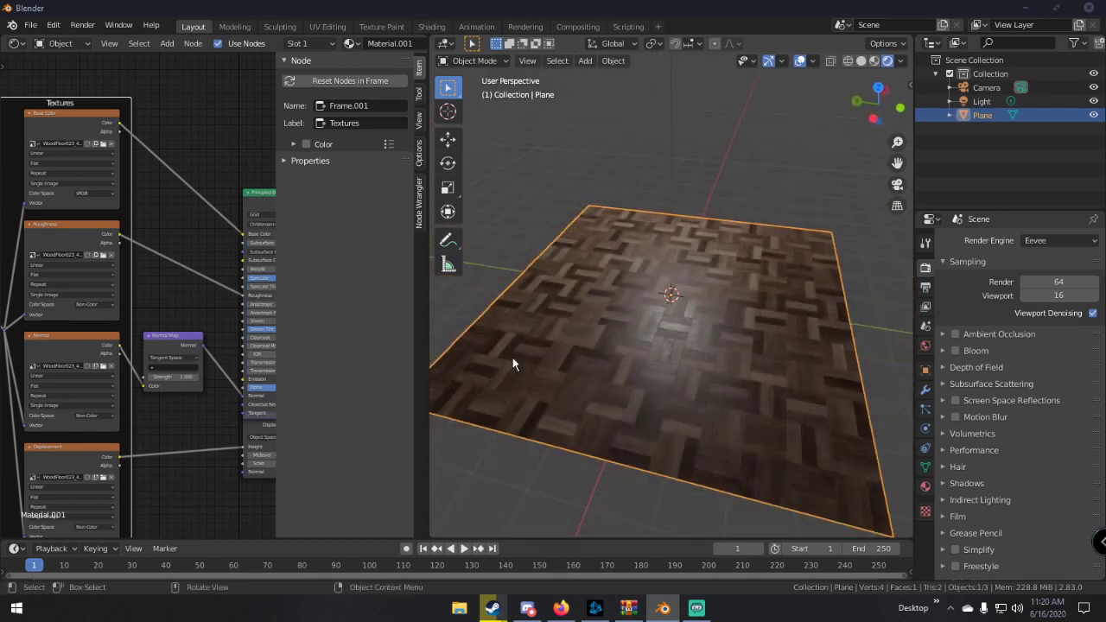
pyautogui.moveTo(512, 361); pyautogui.dragTo(583, 345, button='middle')
pyautogui.scroll(-3, 582, 346)
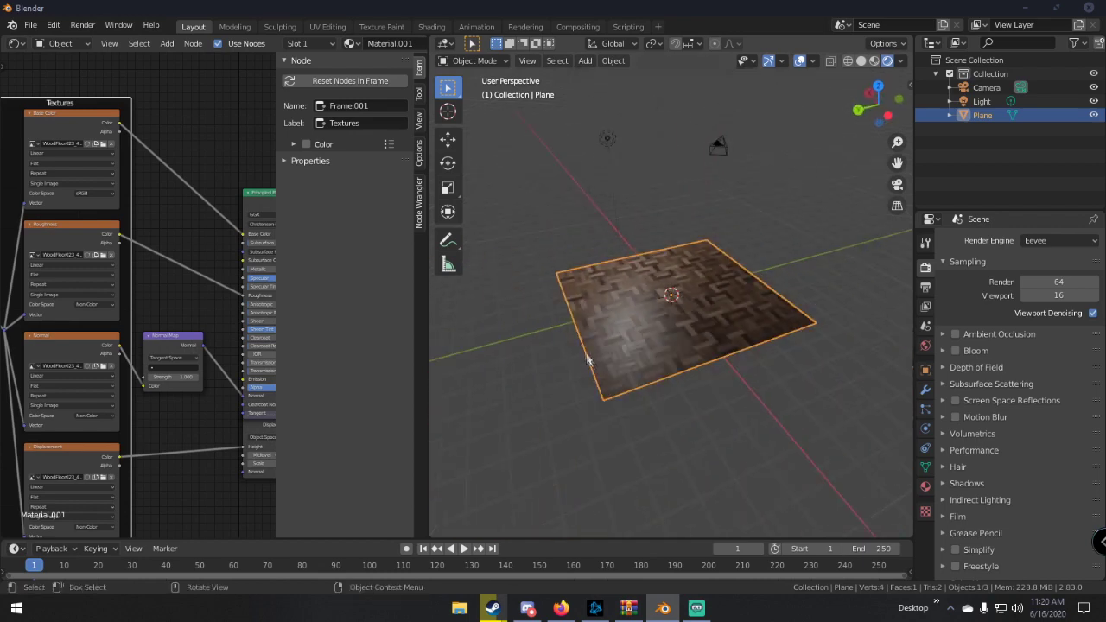
pyautogui.scroll(6, 621, 378)
pyautogui.scroll(-6, 621, 370)
pyautogui.moveTo(605, 367); pyautogui.dragTo(476, 387, button='middle')
pyautogui.scroll(5, 510, 397)
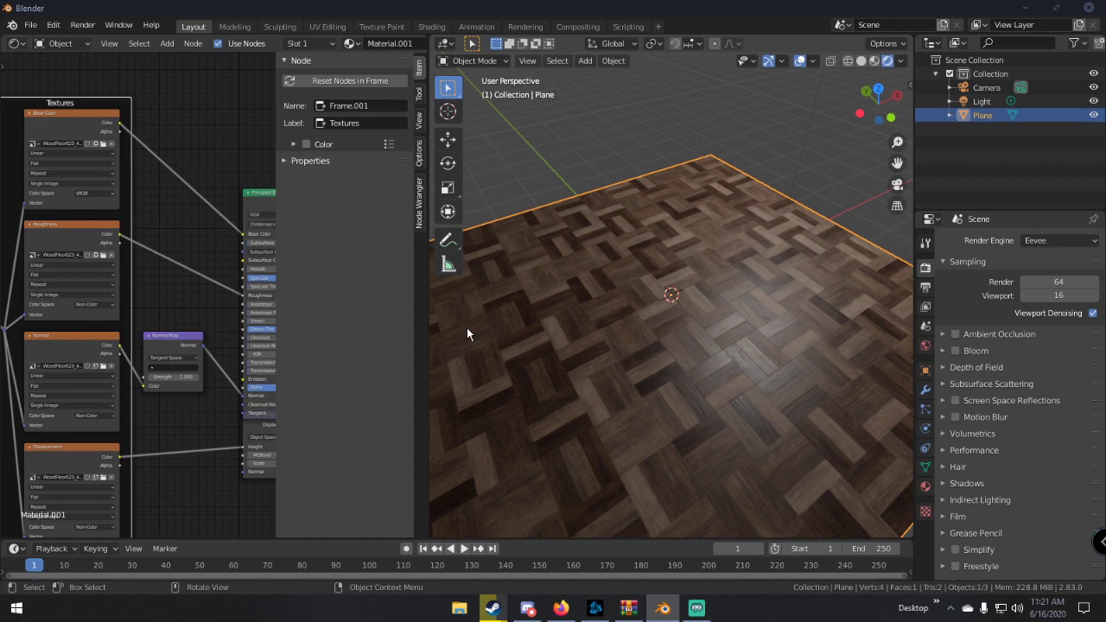
pyautogui.scroll(-5, 671, 301)
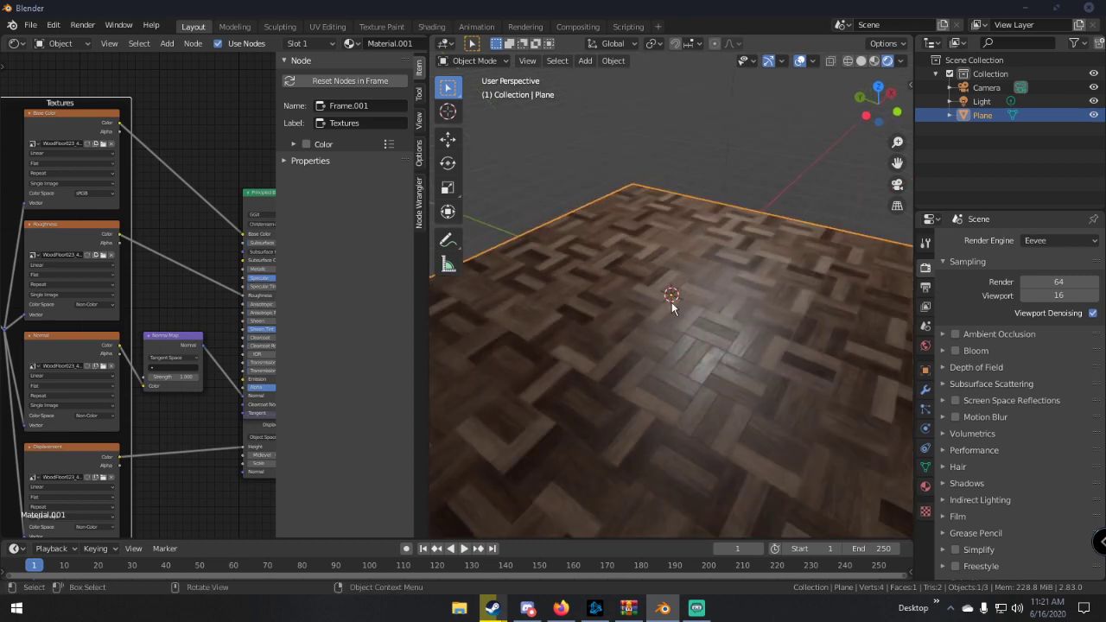
pyautogui.moveTo(679, 320); pyautogui.dragTo(737, 331, button='middle')
pyautogui.scroll(5, 675, 329)
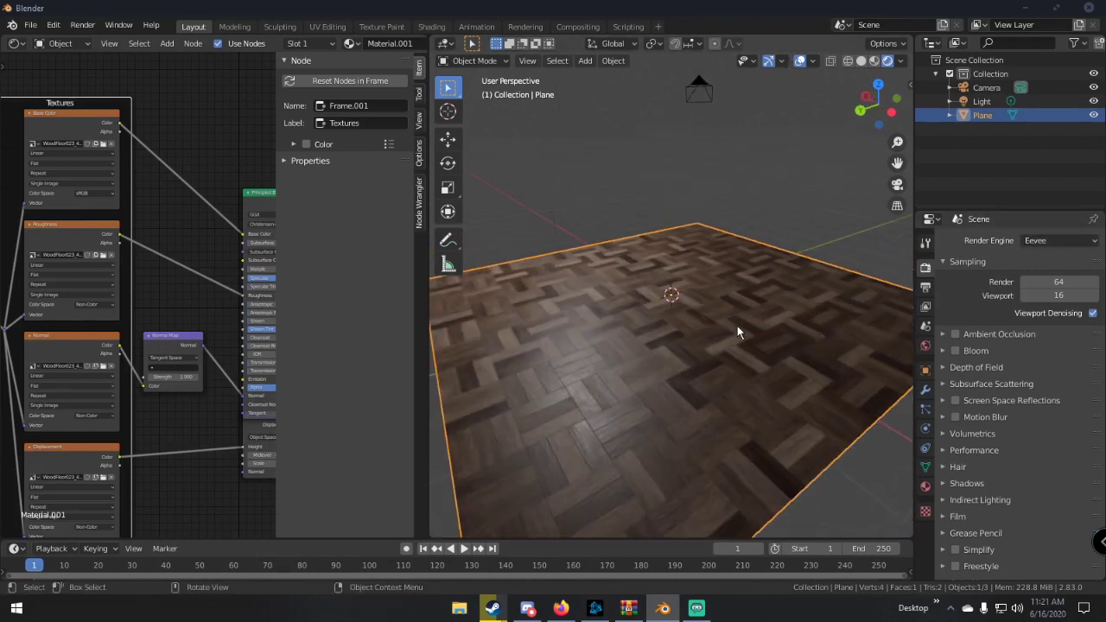
pyautogui.moveTo(737, 331); pyautogui.dragTo(727, 278, button='middle')
pyautogui.scroll(-3, 638, 293)
pyautogui.scroll(5, 727, 278)
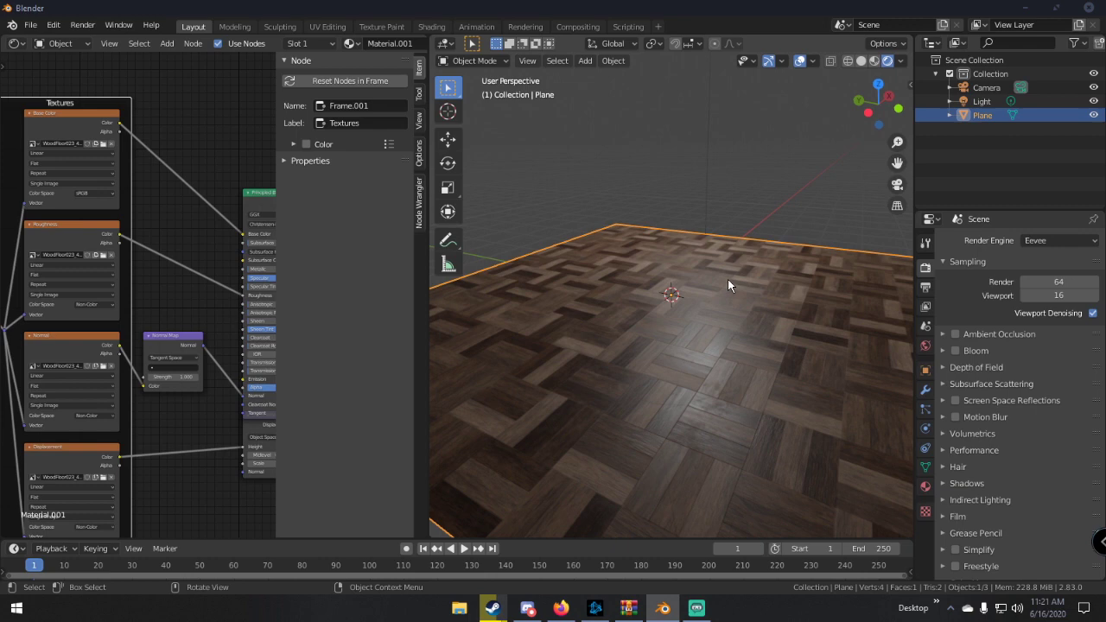
pyautogui.moveTo(727, 279); pyautogui.dragTo(739, 305, button='middle')
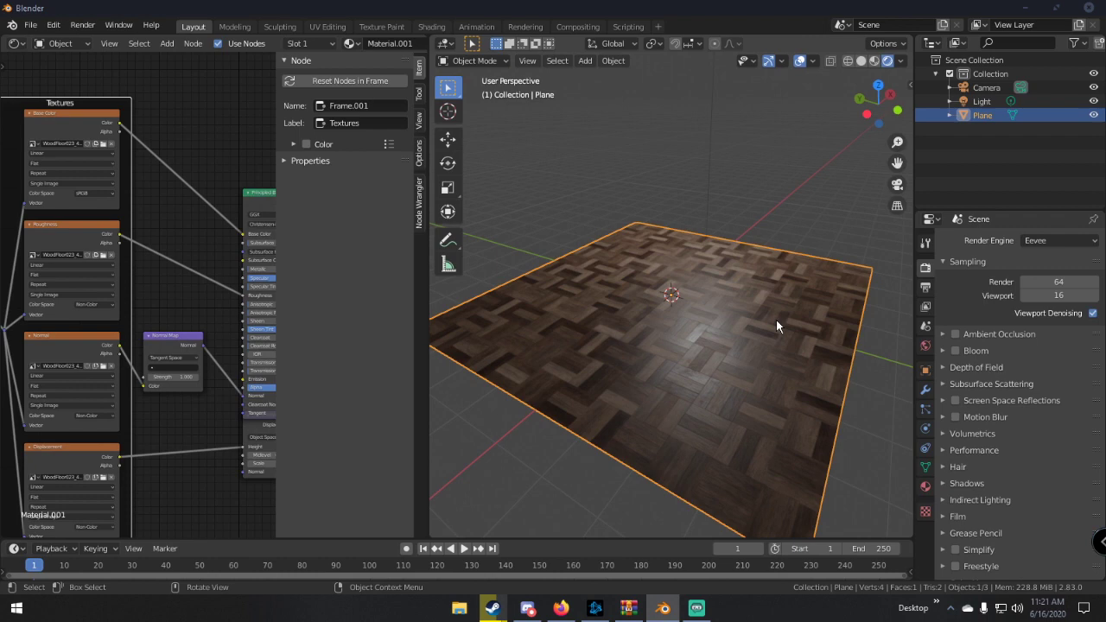
pyautogui.moveTo(775, 319); pyautogui.dragTo(756, 352, button='middle')
pyautogui.scroll(3, 782, 308)
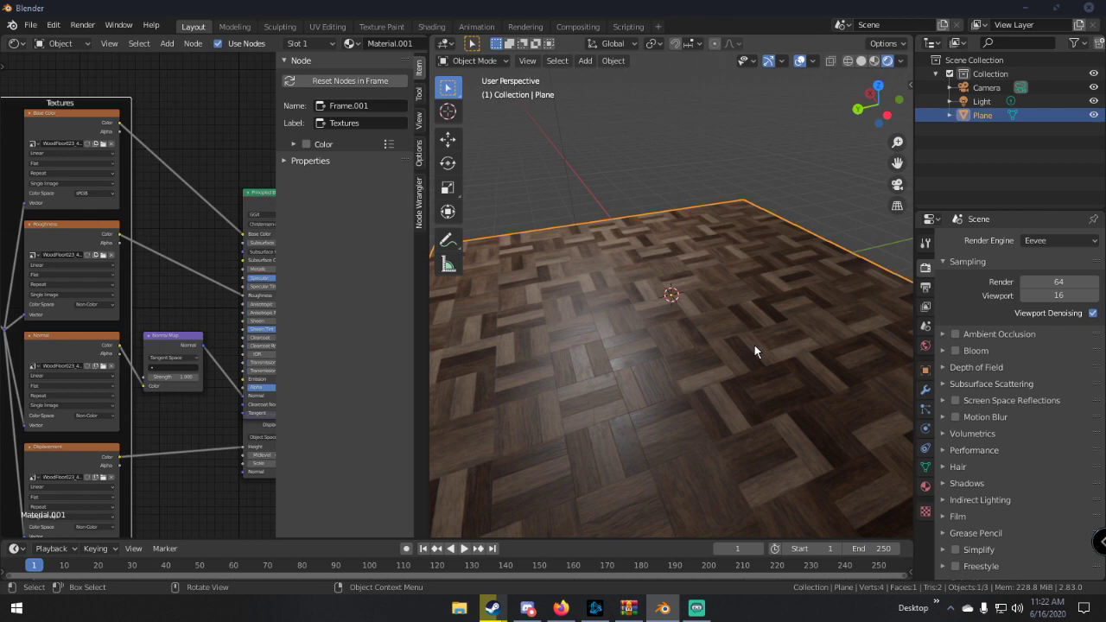
pyautogui.scroll(-3, 754, 344)
pyautogui.moveTo(754, 345); pyautogui.dragTo(704, 341, button='middle')
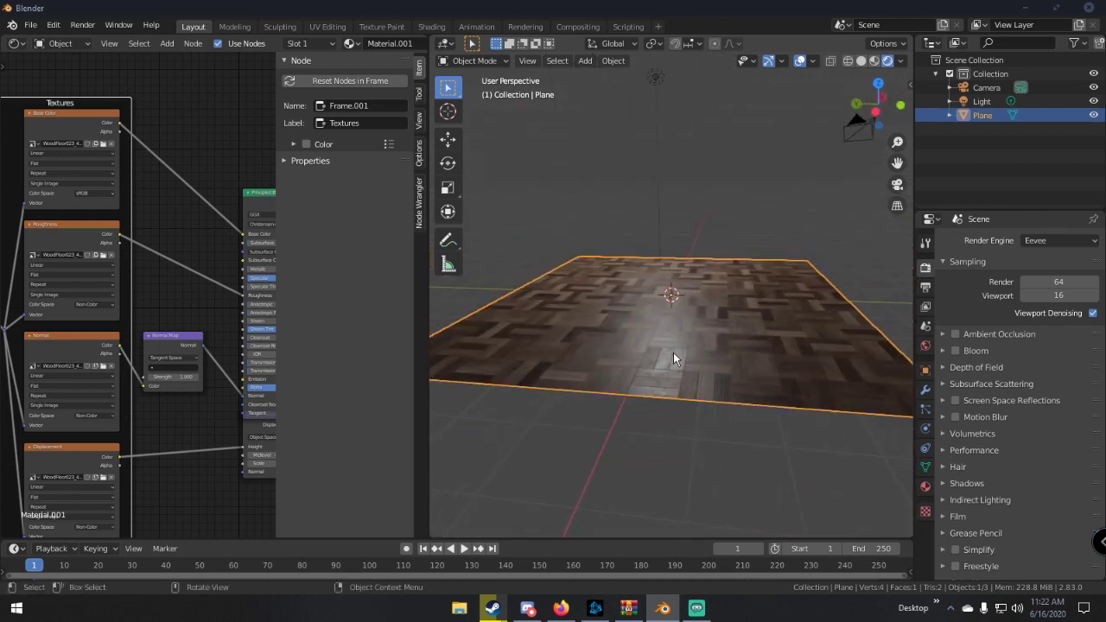
# Widen the node editor to show more of the wood material's node setup beside the plane.
pyautogui.moveTo(431, 230); pyautogui.dragTo(553, 233)
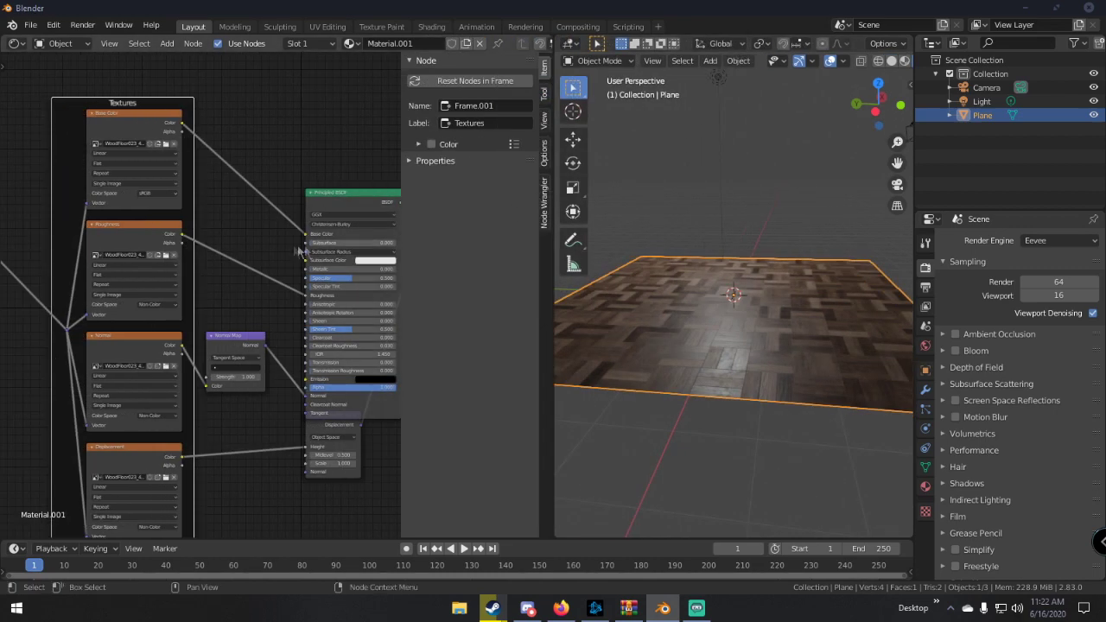
pyautogui.scroll(-3, 294, 251)
pyautogui.scroll(2, 268, 214)
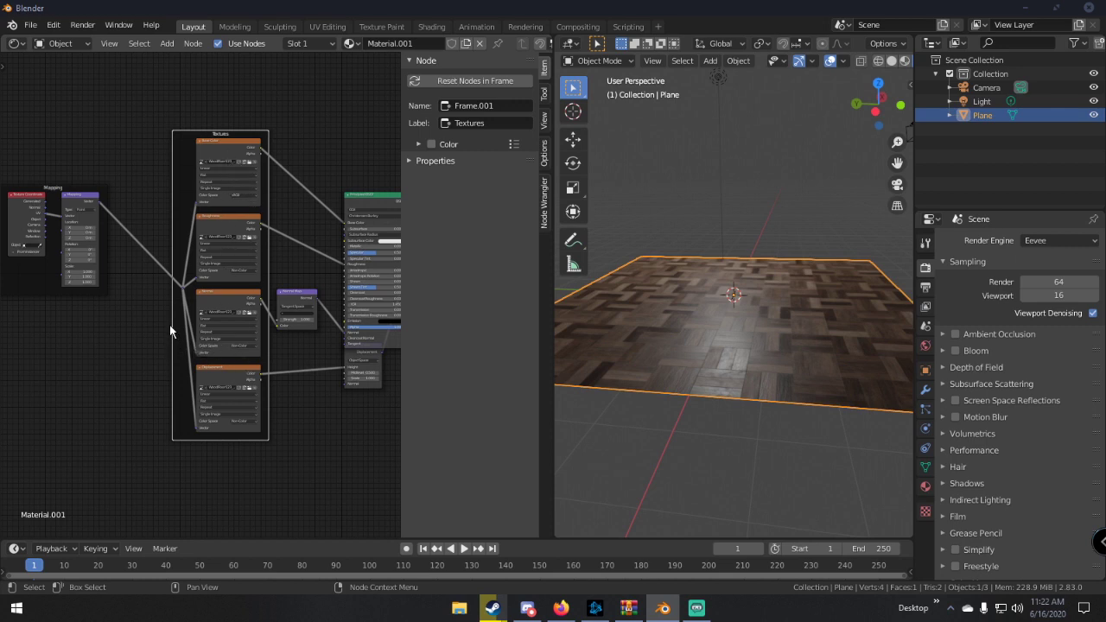
pyautogui.scroll(3, 169, 325)
pyautogui.moveTo(665, 316); pyautogui.dragTo(702, 298, button='middle')
pyautogui.scroll(3, 702, 301)
pyautogui.scroll(-4, 740, 296)
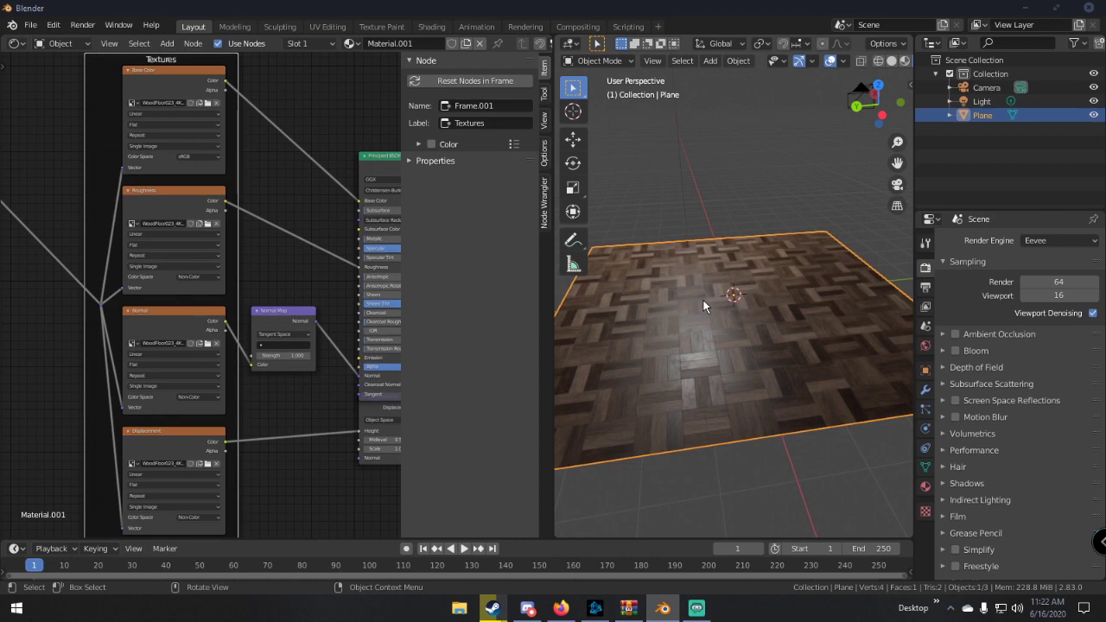
# Select the Roughness texture node and examine how it affects the plane's reflections from different angles.
pyautogui.click(178, 199)
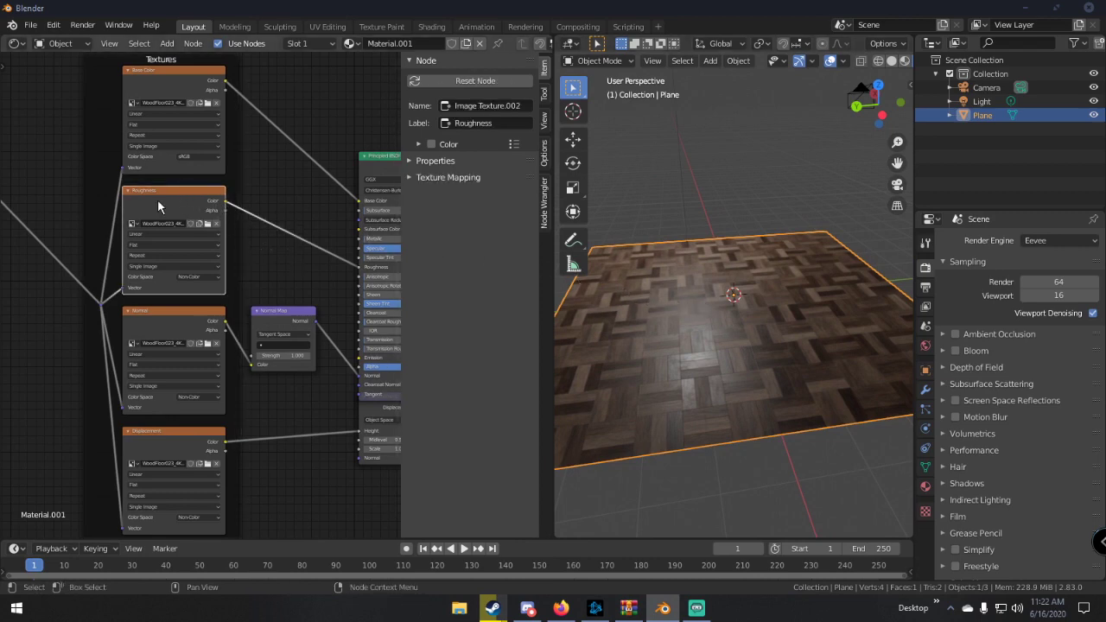
pyautogui.moveTo(643, 289); pyautogui.dragTo(625, 291, button='middle')
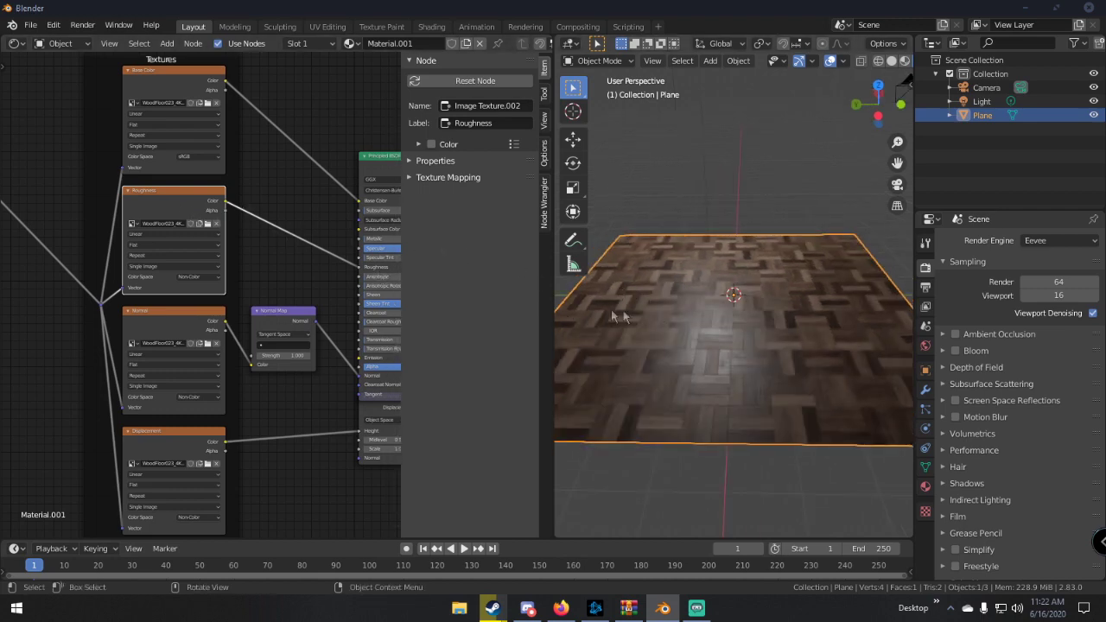
pyautogui.scroll(3, 659, 316)
pyautogui.scroll(-5, 659, 314)
pyautogui.moveTo(718, 301); pyautogui.dragTo(704, 318, button='middle')
pyautogui.scroll(2, 705, 318)
pyautogui.moveTo(760, 348); pyautogui.dragTo(740, 318, button='middle')
pyautogui.scroll(-4, 648, 330)
pyautogui.scroll(4, 644, 323)
pyautogui.scroll(-3, 727, 317)
pyautogui.scroll(-3, 740, 318)
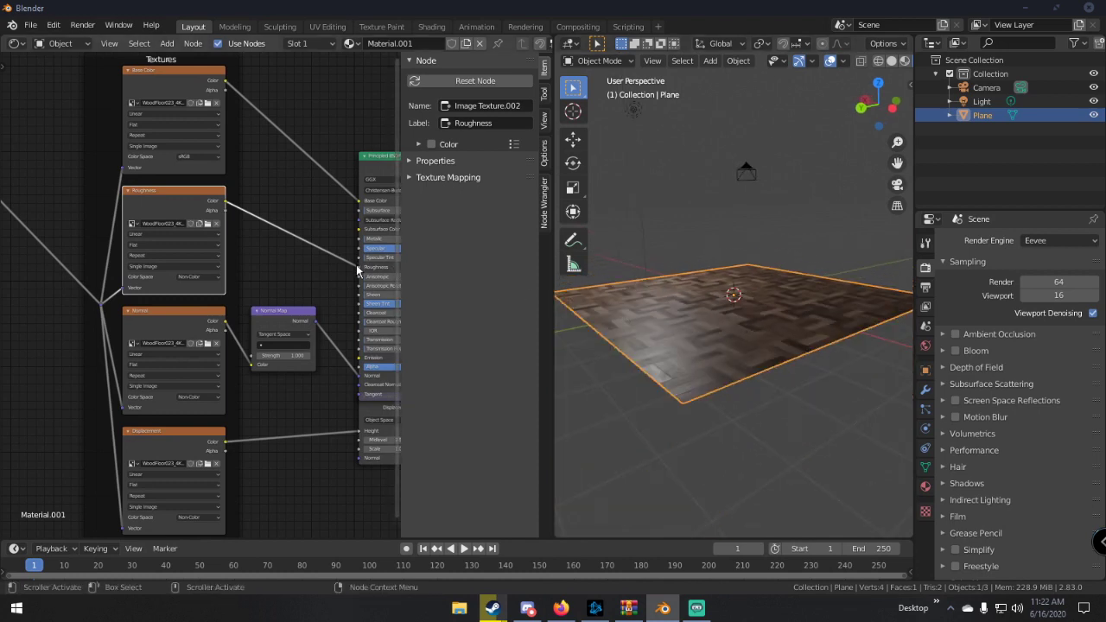
# Disconnect the Roughness texture node from the Principled BSDF and set it aside, placing a duplicate in its former spot.
pyautogui.moveTo(360, 271); pyautogui.dragTo(280, 230)
pyautogui.moveTo(190, 202); pyautogui.dragTo(74, 205)
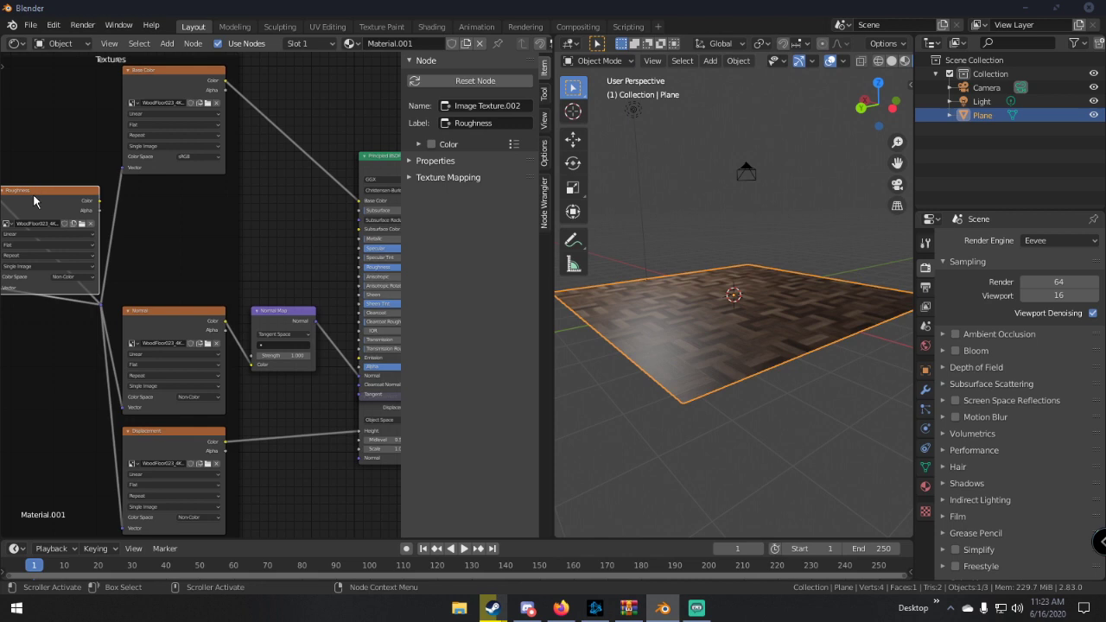
pyautogui.hotkey('shift', 'd')
pyautogui.click(181, 200)
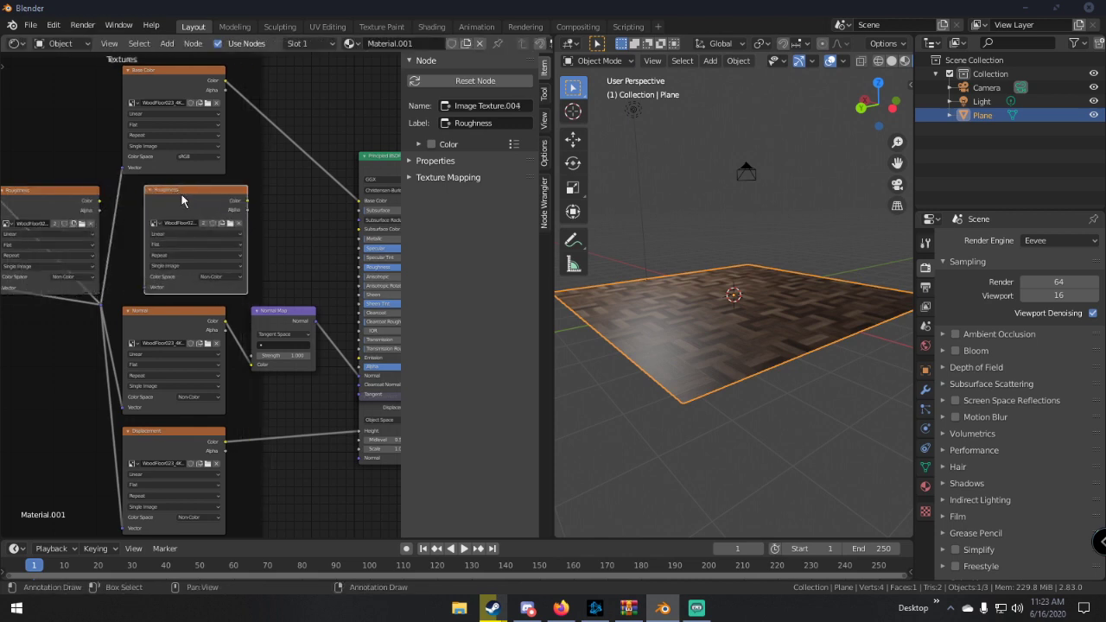
# Load SurfaceImperfections001_2K_var1.jpg into the duplicated Roughness node and position it between the Base Color and Normal textures.
pyautogui.click(230, 225)
pyautogui.scroll(-10, 520, 297)
pyautogui.scroll(-15, 519, 298)
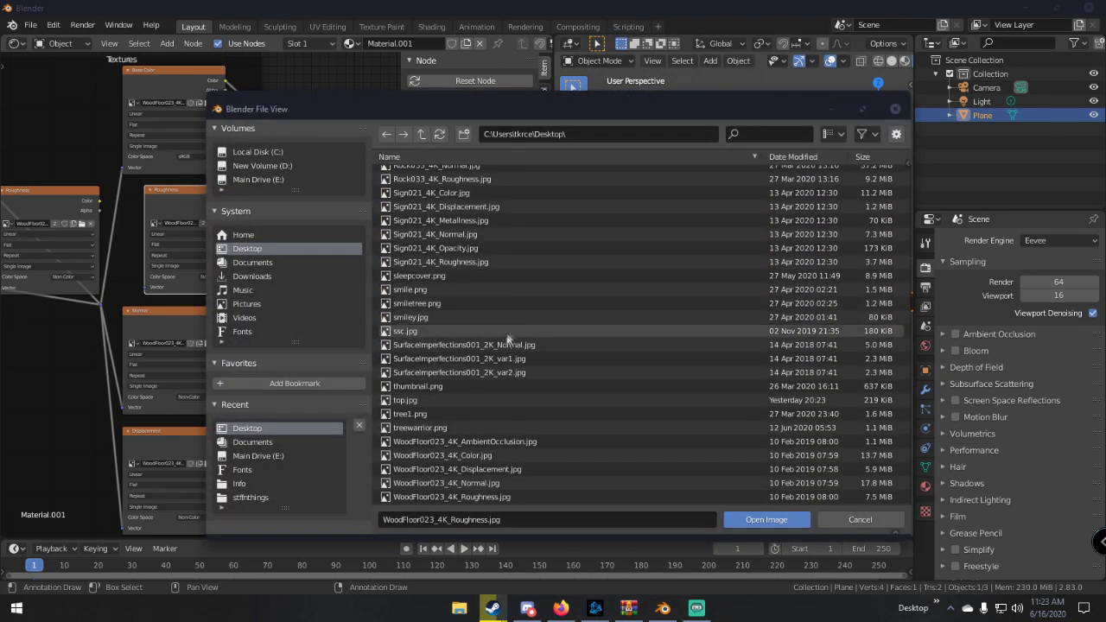
pyautogui.doubleClick(498, 357)
pyautogui.moveTo(198, 223); pyautogui.dragTo(177, 224)
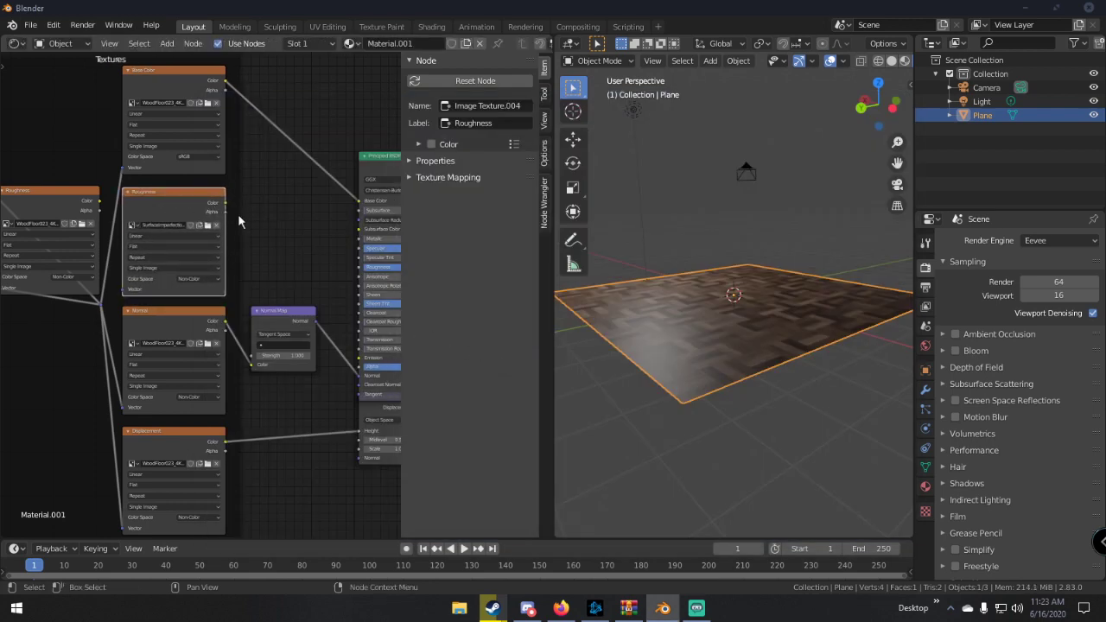
pyautogui.moveTo(170, 210); pyautogui.dragTo(176, 207)
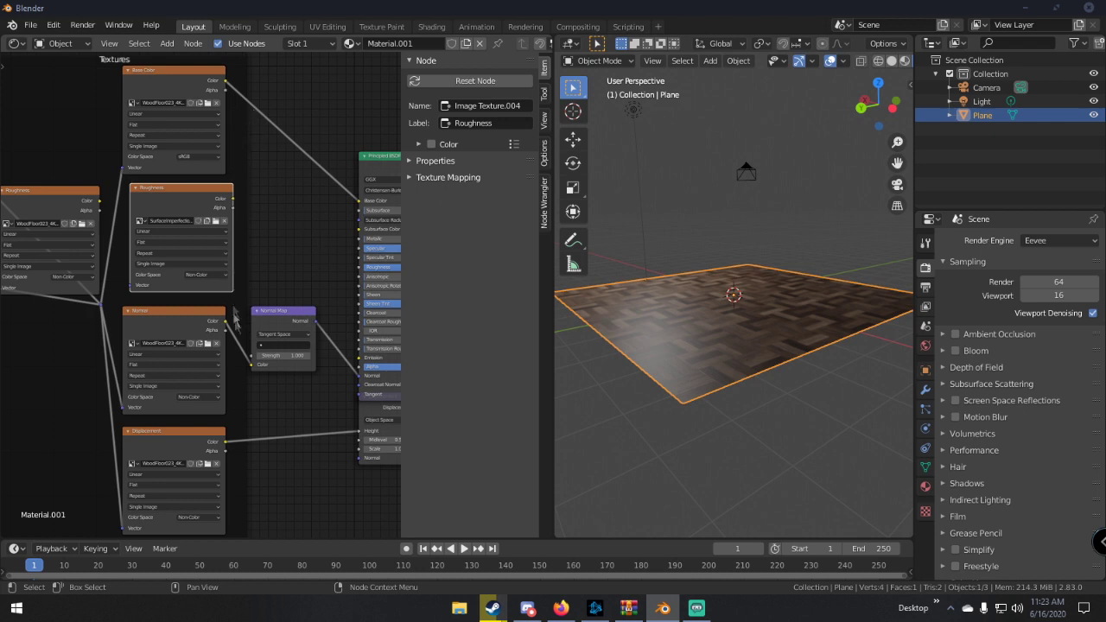
# Connect the surface imperfections texture's Color output to the Roughness input of the Principled BSDF.
pyautogui.moveTo(275, 406); pyautogui.dragTo(277, 329, button='middle')
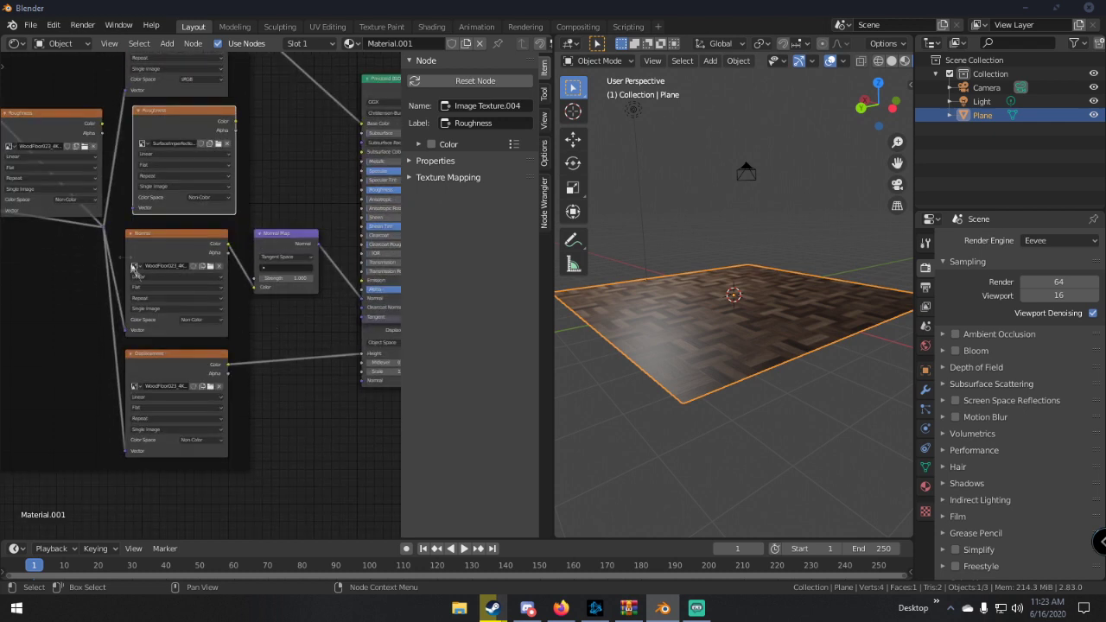
pyautogui.press('KP_Decimal')
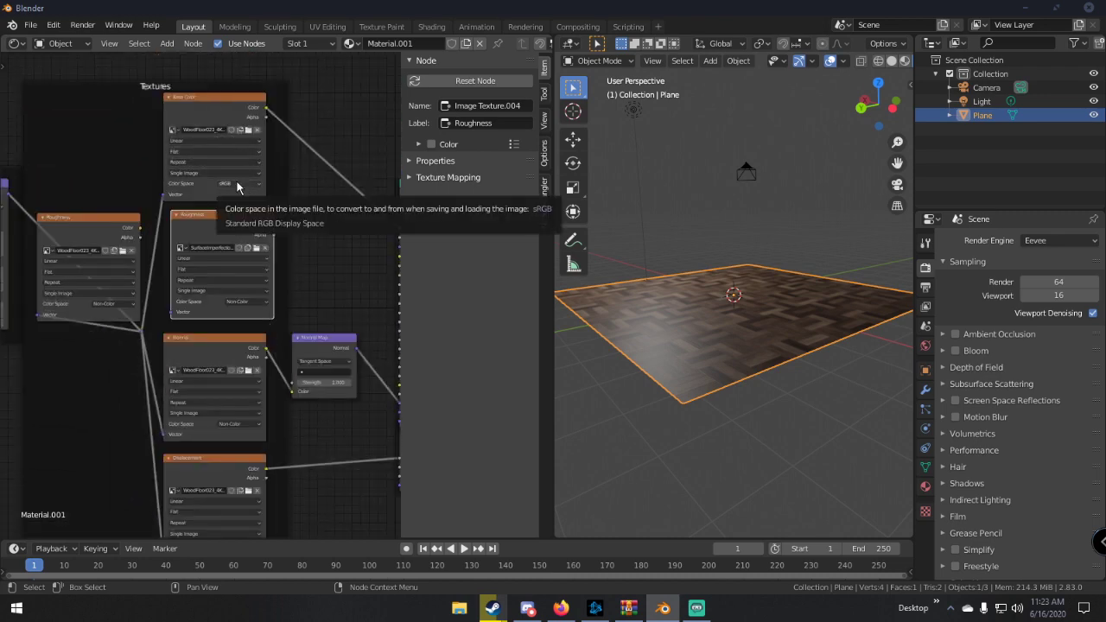
pyautogui.moveTo(308, 230); pyautogui.dragTo(244, 211, button='middle')
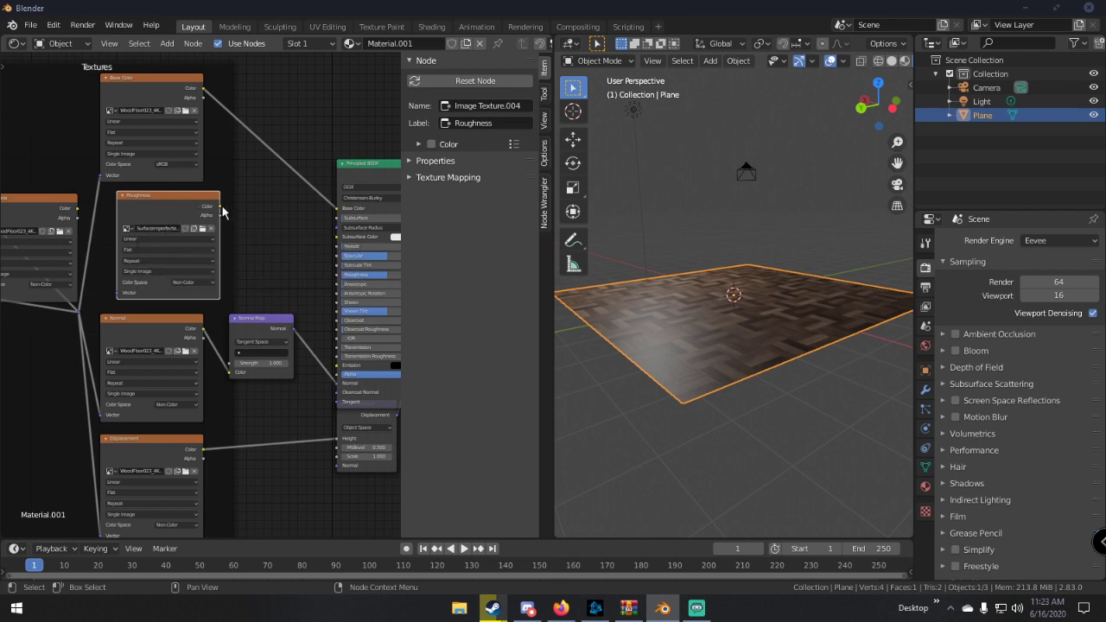
pyautogui.moveTo(221, 209); pyautogui.dragTo(337, 275)
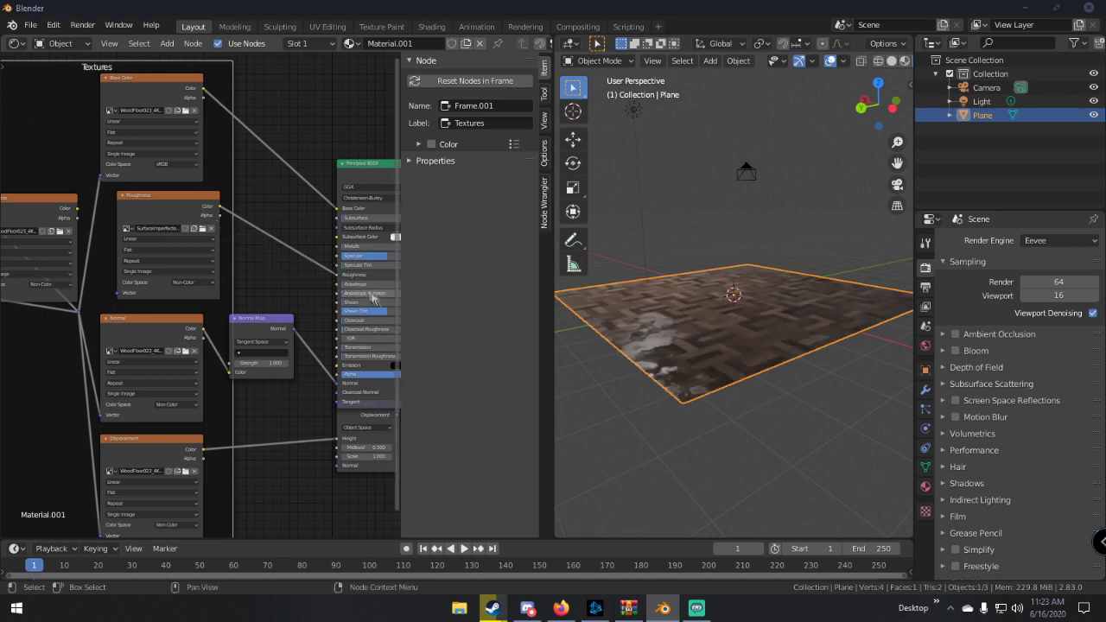
# Examine the imperfection pattern in the plane's reflections from several angles and distances.
pyautogui.moveTo(563, 286); pyautogui.dragTo(607, 312, button='middle')
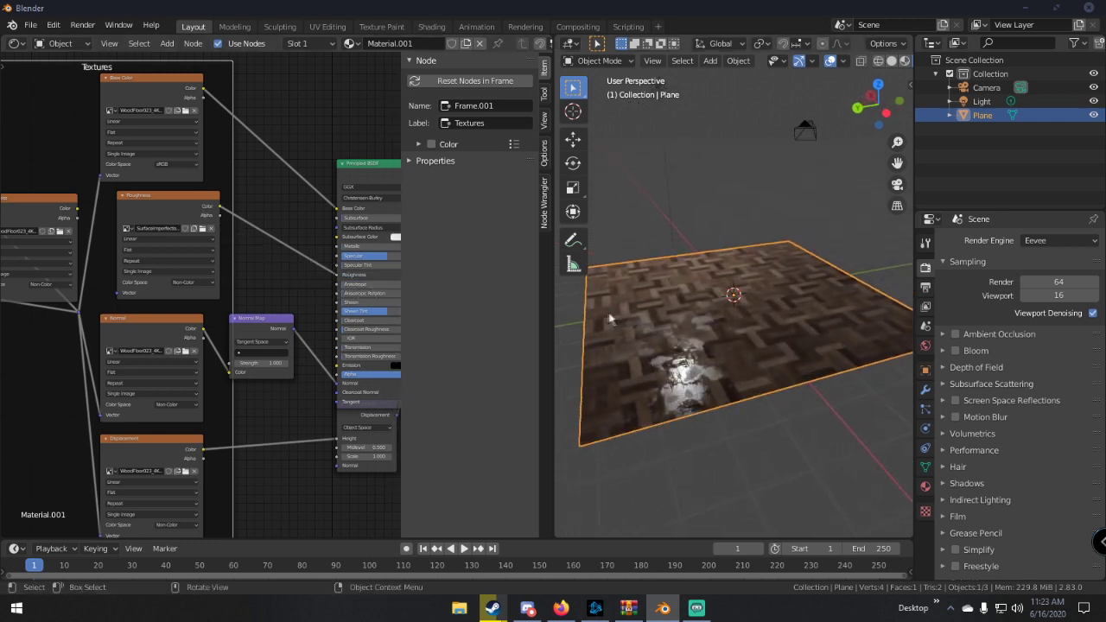
pyautogui.scroll(4, 657, 342)
pyautogui.moveTo(663, 343); pyautogui.dragTo(772, 362, button='middle')
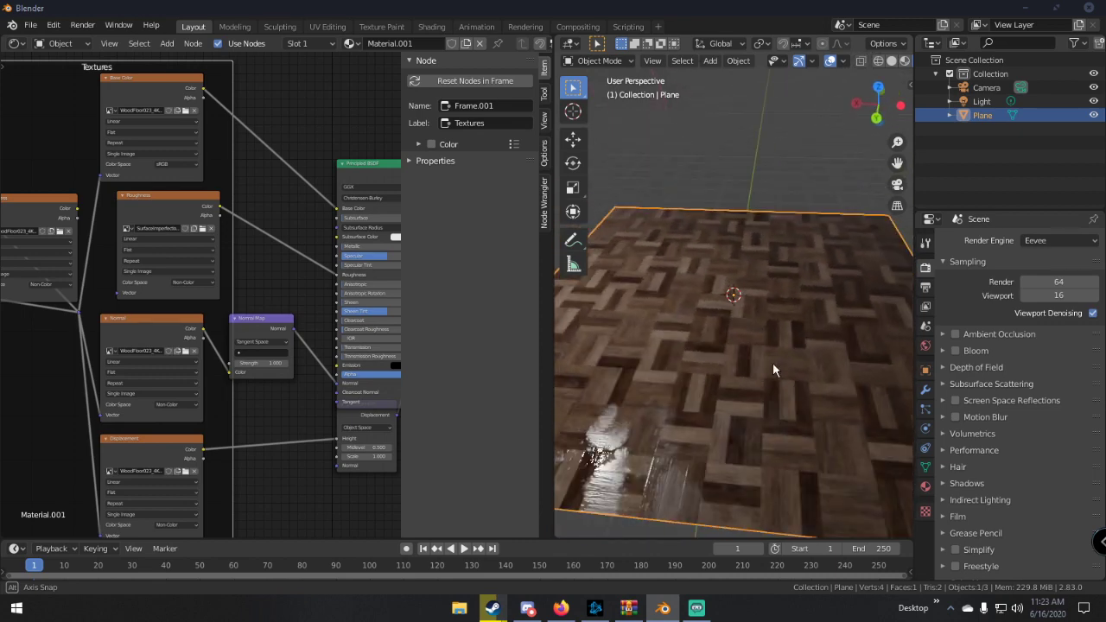
pyautogui.moveTo(702, 403); pyautogui.dragTo(817, 352, button='middle')
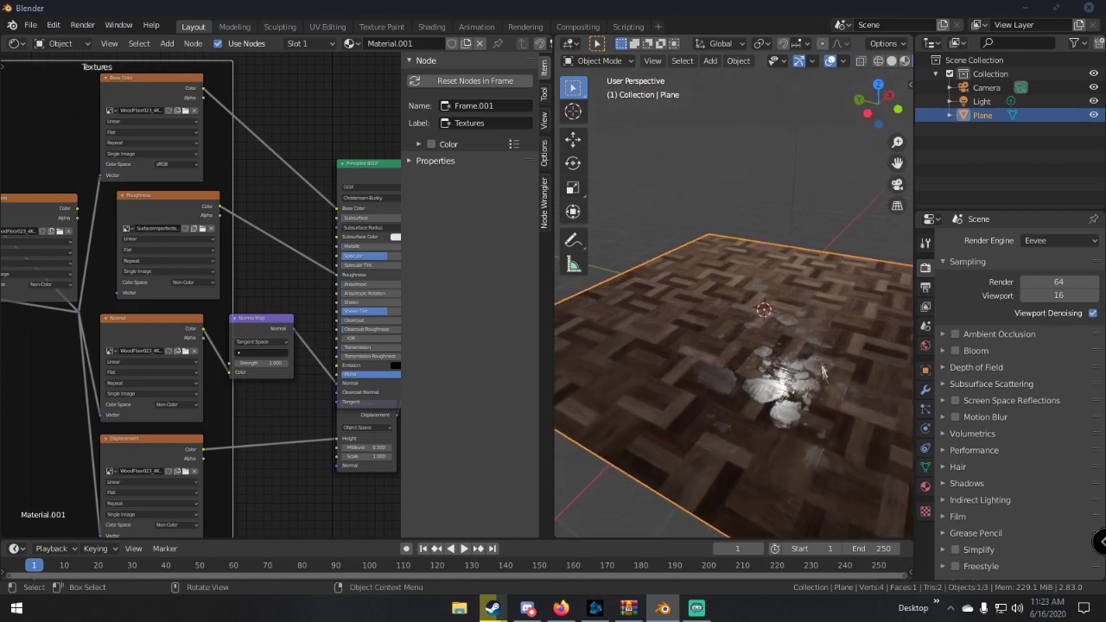
pyautogui.moveTo(810, 388); pyautogui.dragTo(681, 387, button='middle')
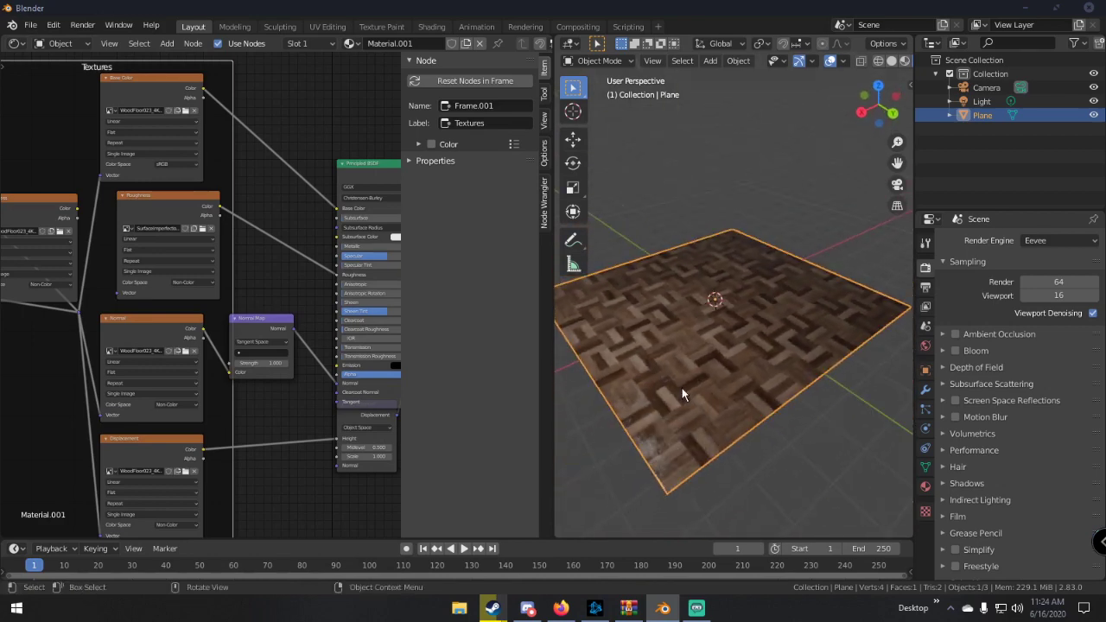
pyautogui.scroll(3, 681, 390)
pyautogui.scroll(-2, 688, 371)
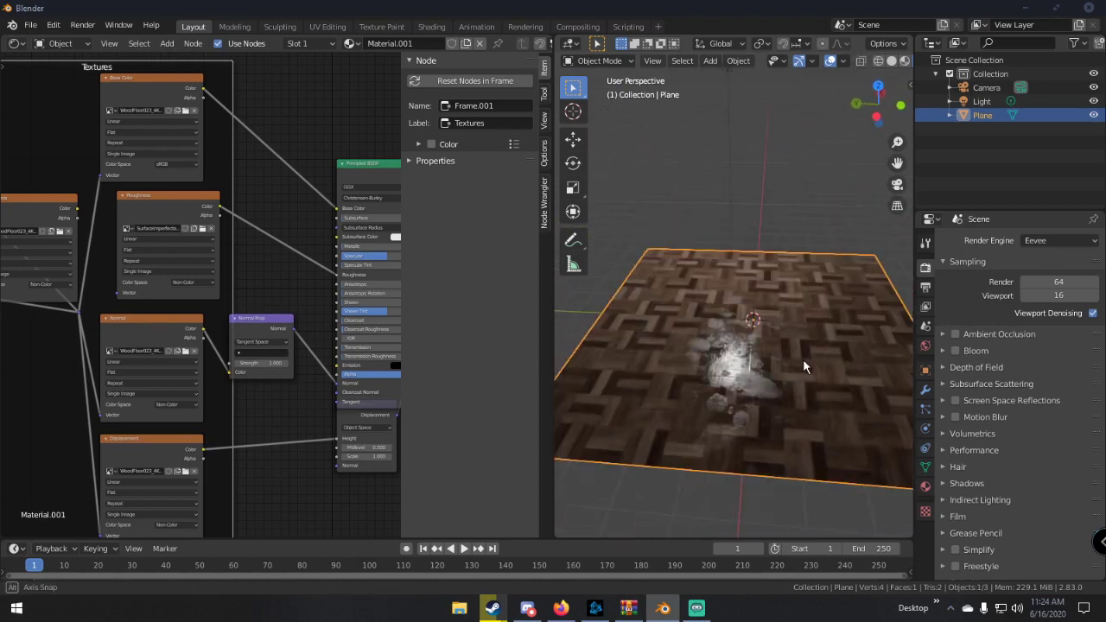
pyautogui.scroll(2, 784, 369)
pyautogui.scroll(-5, 783, 363)
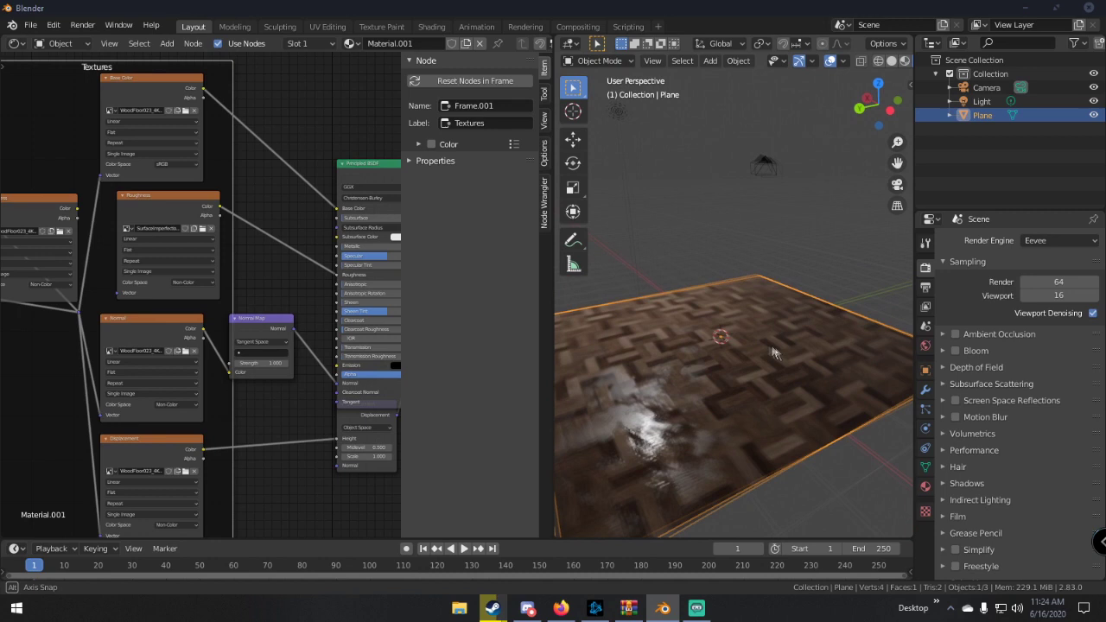
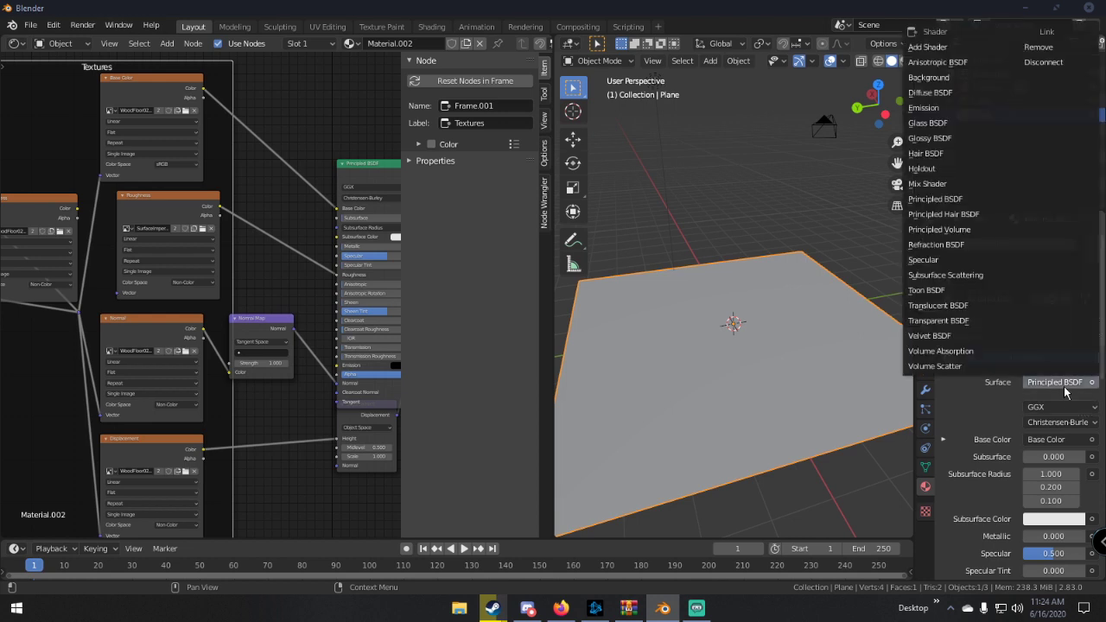
# Change Material.002's surface shader to Glass BSDF and clear out the copied texture, Normal Map and Displacement nodes.
pyautogui.click(928, 123)
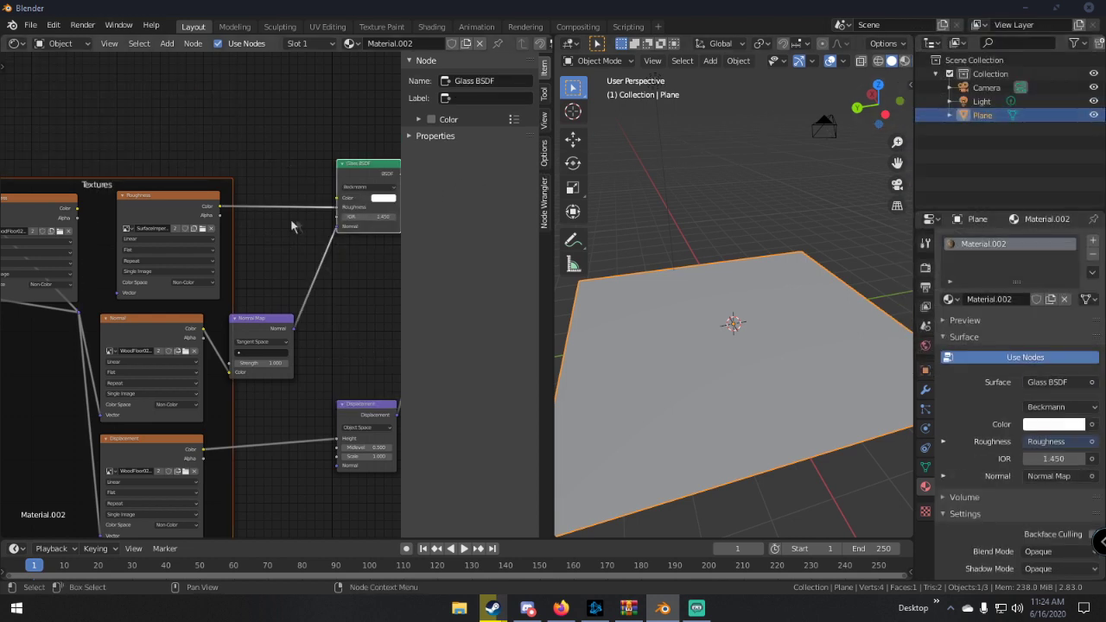
pyautogui.moveTo(294, 226); pyautogui.dragTo(291, 197, button='middle')
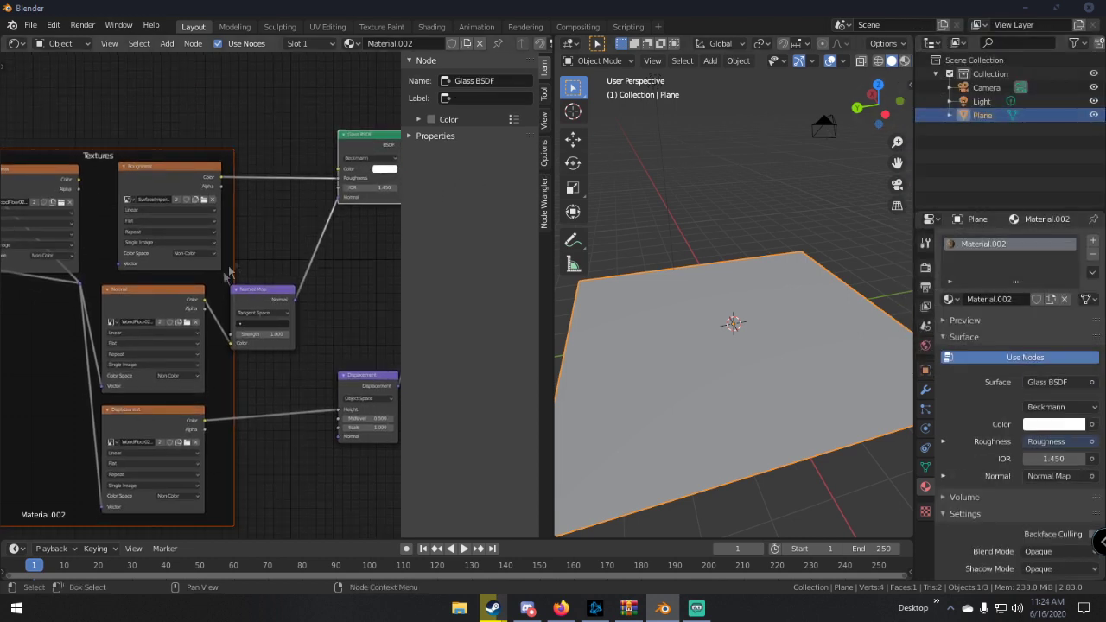
pyautogui.click(143, 290)
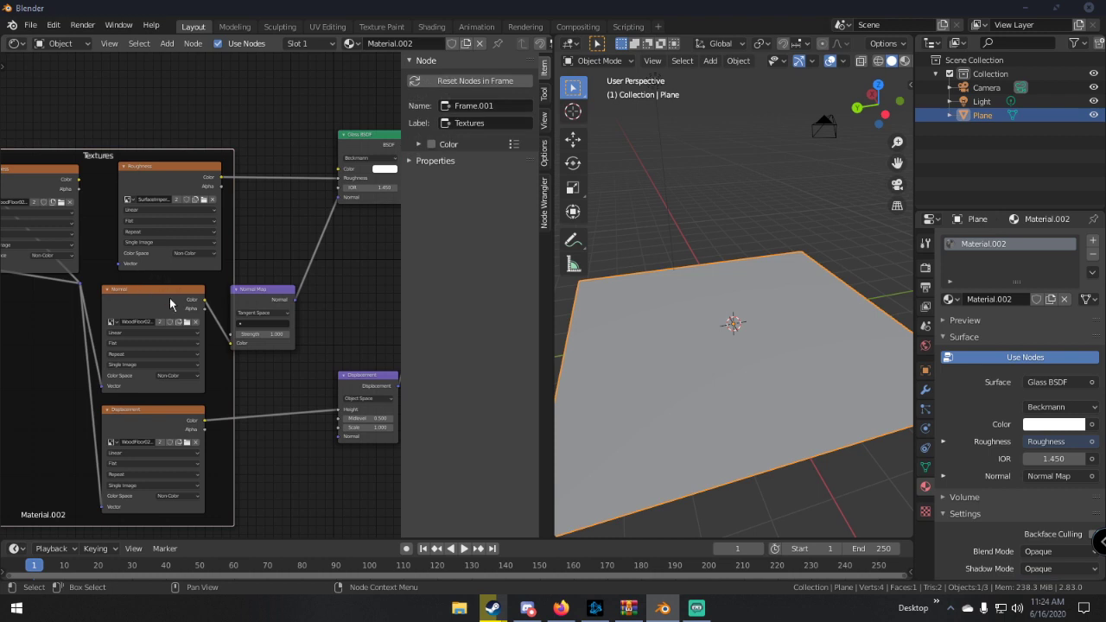
pyautogui.press('x')
pyautogui.click(152, 299)
pyautogui.press('x')
pyautogui.click(149, 409)
pyautogui.press('x')
pyautogui.click(256, 292)
pyautogui.press('x')
pyautogui.click(354, 375)
pyautogui.press('x')
pyautogui.press('a')
pyautogui.press('x')
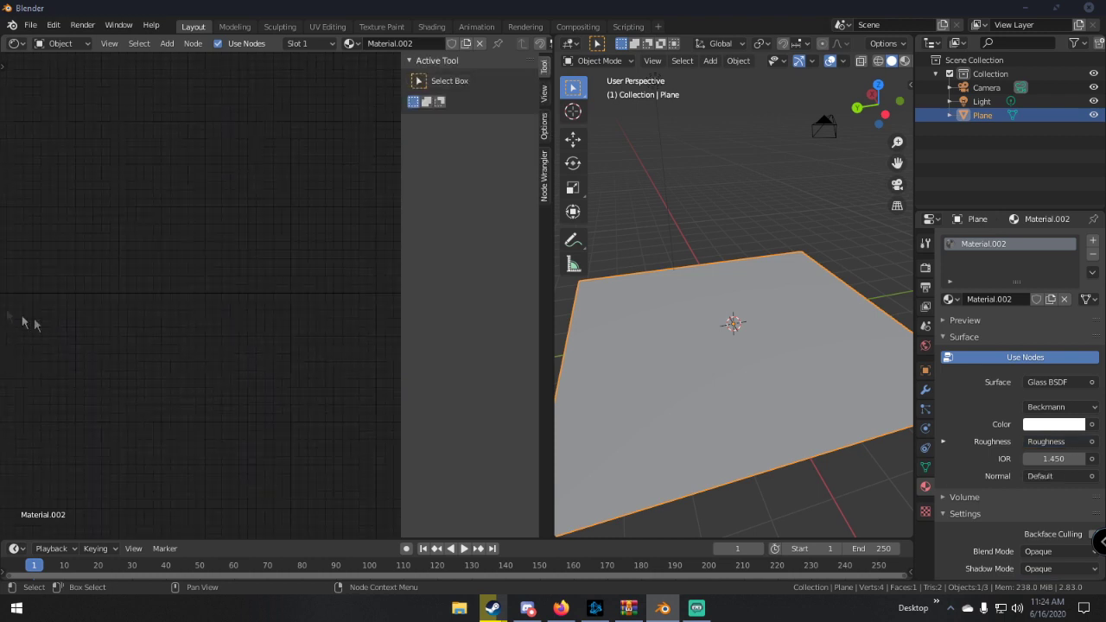
# Delete the leftover wood floor Roughness texture node beside the Mapping frame in Material.002.
pyautogui.scroll(-2, 241, 291)
pyautogui.moveTo(241, 290); pyautogui.dragTo(39, 274, button='middle')
pyautogui.scroll(3, 189, 296)
pyautogui.click(229, 221)
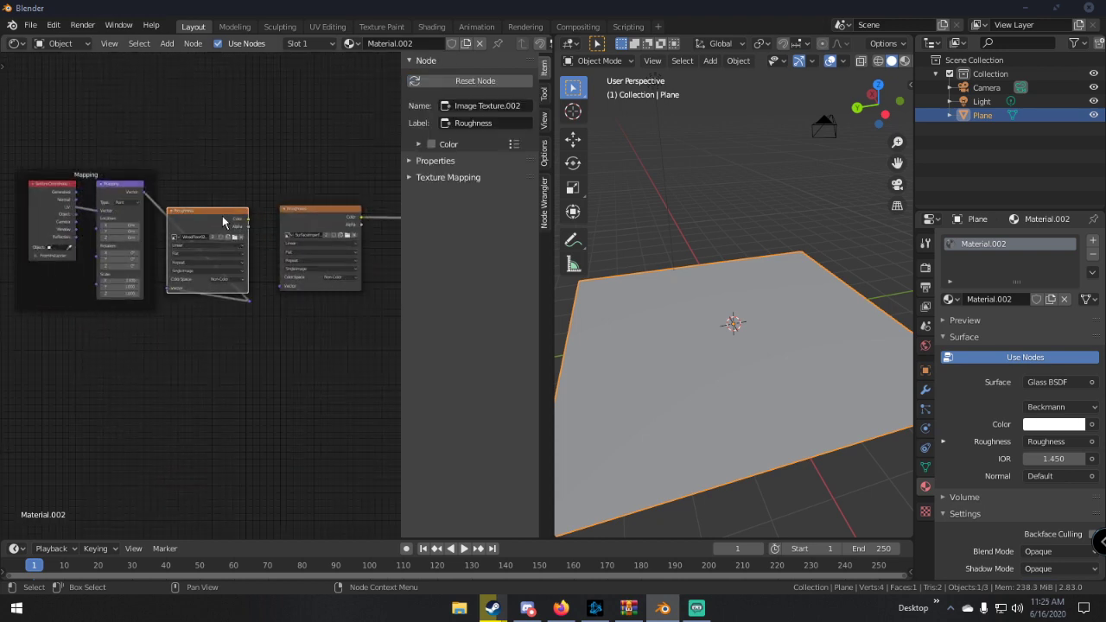
pyautogui.press('x')
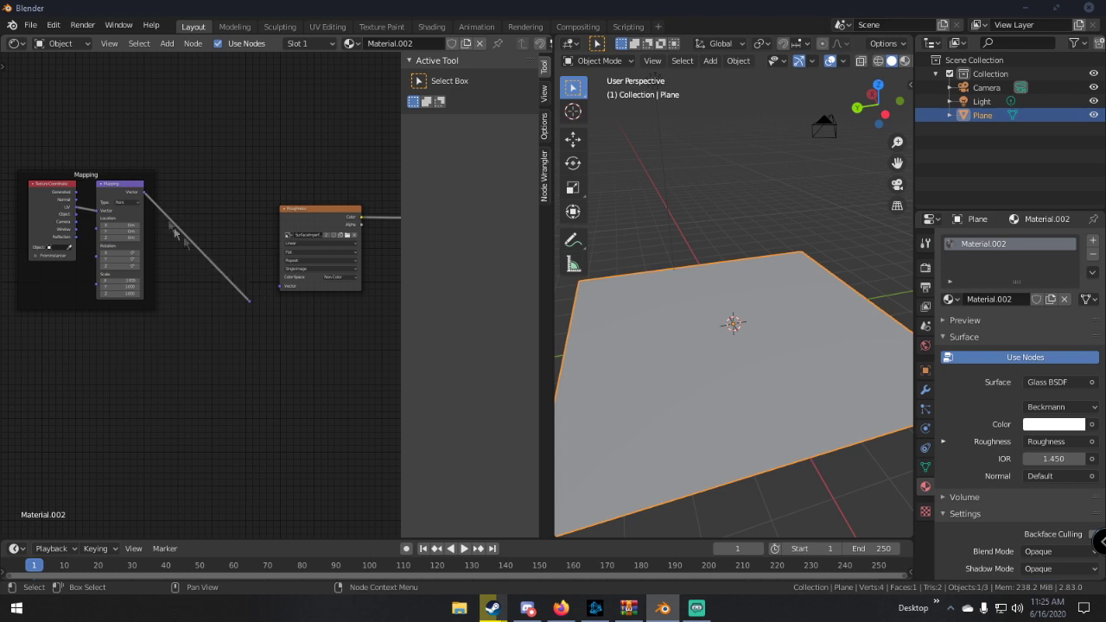
# Connect the Mapping node's Vector output to the surface imperfections texture's Vector input and move the Glass BSDF node closer to that texture.
pyautogui.moveTo(147, 192); pyautogui.dragTo(279, 287)
pyautogui.keyDown('ctrl'); pyautogui.scroll(-2, 267, 277); pyautogui.keyUp('ctrl')
pyautogui.scroll(2, 272, 268)
pyautogui.moveTo(276, 259); pyautogui.dragTo(143, 309, button='middle')
pyautogui.moveTo(302, 207); pyautogui.dragTo(278, 206)
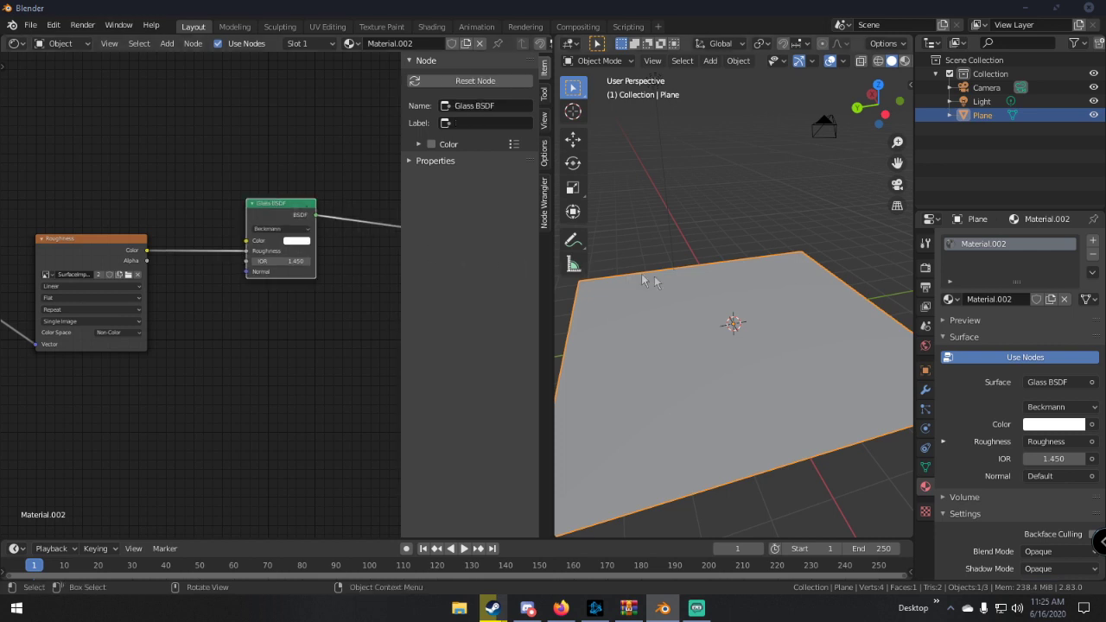
# Display the glass plane in rendered shading and set the render engine to Cycles with GPU Compute as the device.
pyautogui.moveTo(738, 292); pyautogui.dragTo(796, 157, button='middle')
pyautogui.scroll(3, 730, 311)
pyautogui.moveTo(719, 260); pyautogui.dragTo(753, 283, button='middle')
pyautogui.click(925, 268)
pyautogui.click(1059, 240)
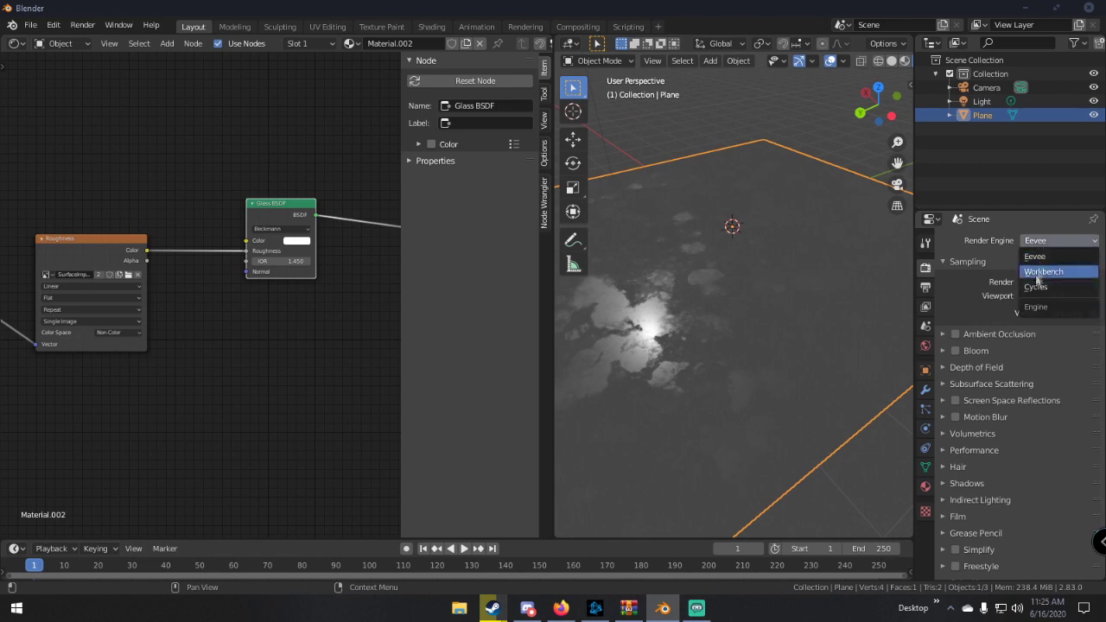
pyautogui.press('Return')
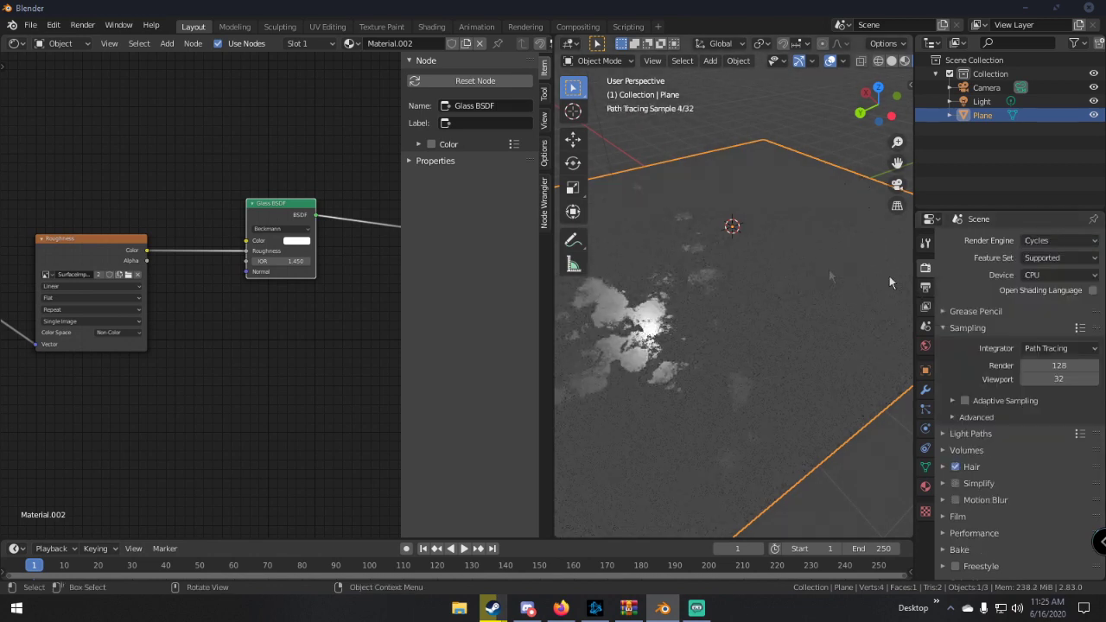
pyautogui.click(1043, 273)
pyautogui.click(1041, 299)
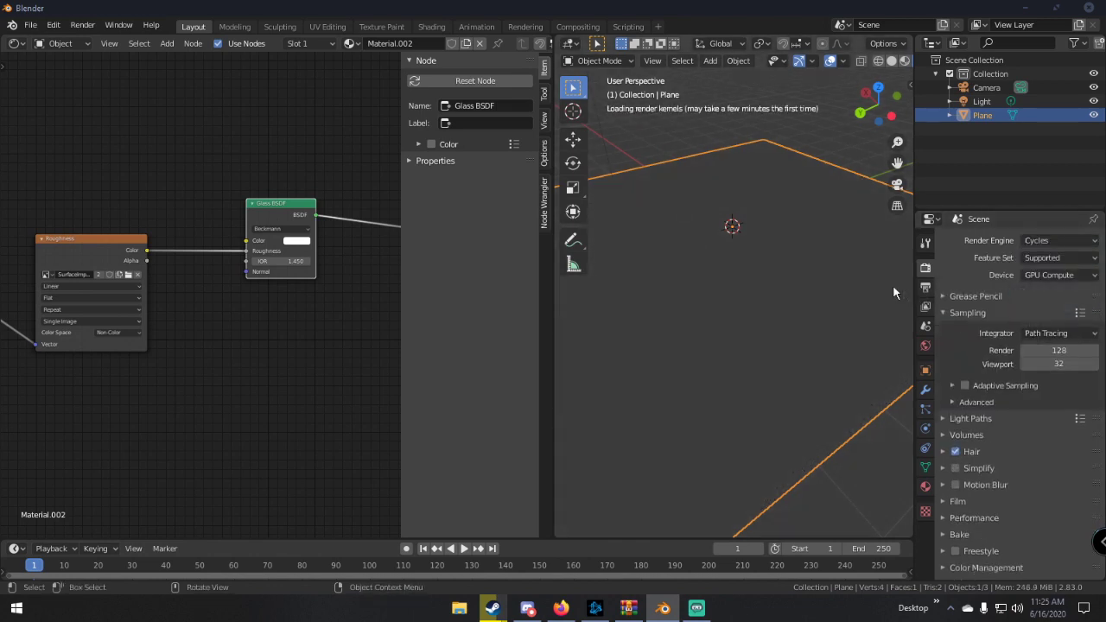
# Examine the imperfection pattern in the glass plane's light reflection from several low and high angles.
pyautogui.moveTo(734, 285)
pyautogui.mouseDown(button='middle')
pyautogui.moveTo(706, 275)
pyautogui.moveTo(775, 320)
pyautogui.moveTo(752, 314)
pyautogui.moveTo(777, 272)
pyautogui.moveTo(767, 276)
pyautogui.mouseUp(button='middle')
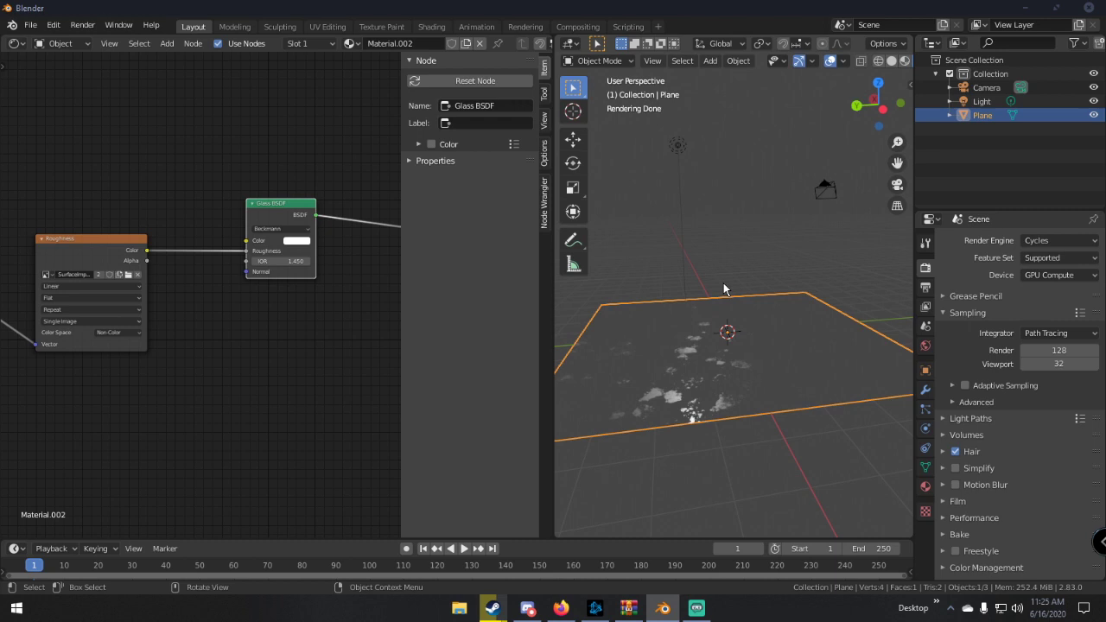
pyautogui.moveTo(723, 282); pyautogui.dragTo(716, 350, button='middle')
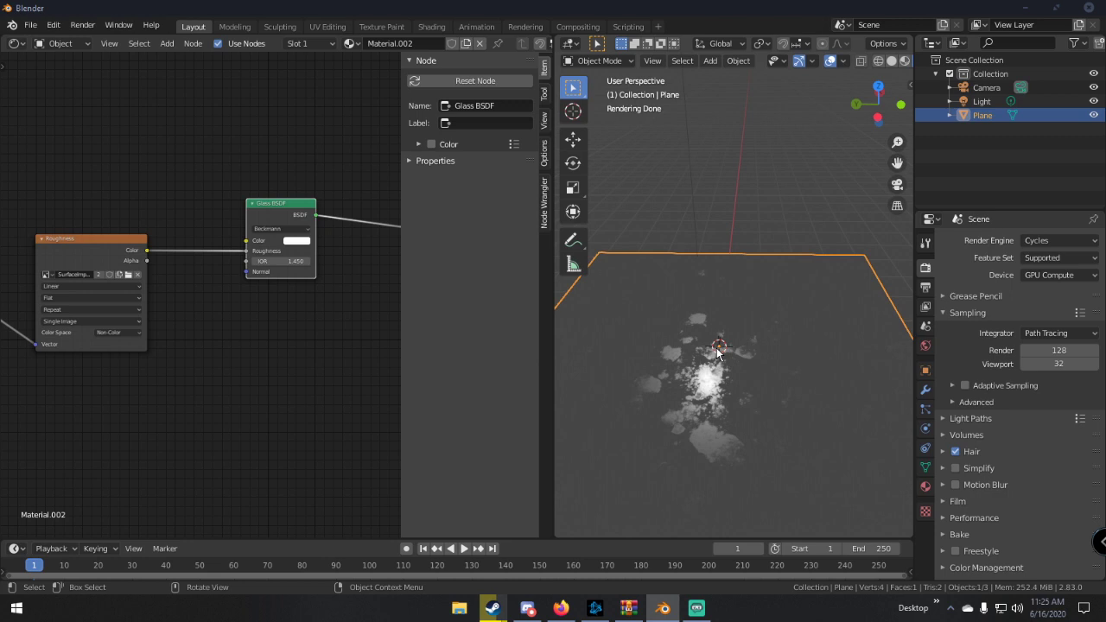
pyautogui.moveTo(734, 349); pyautogui.dragTo(728, 351, button='middle')
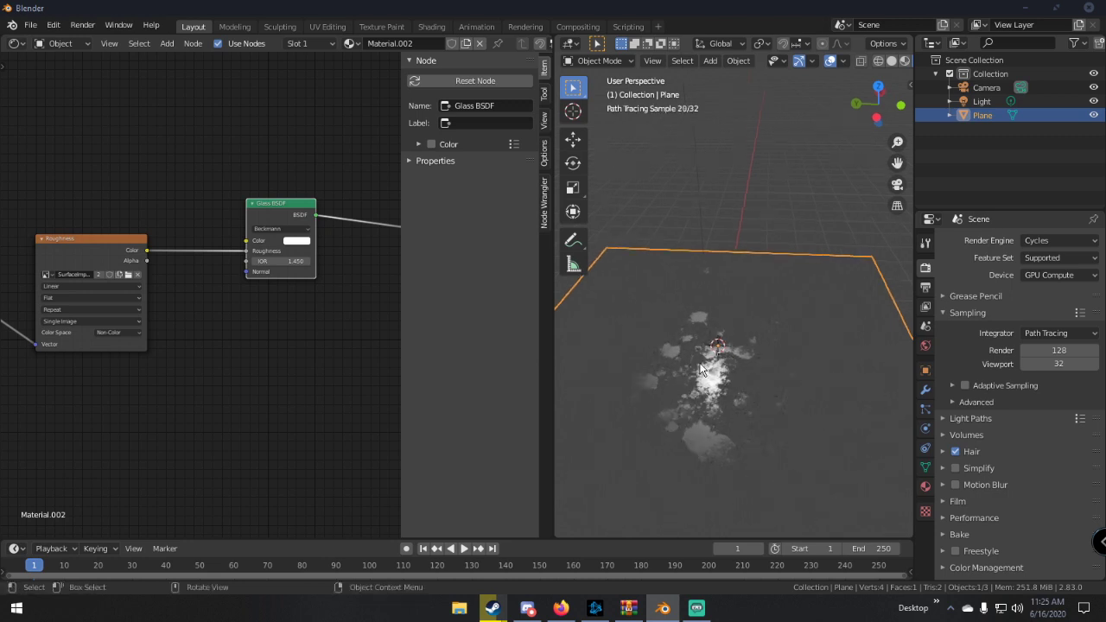
pyautogui.moveTo(732, 405); pyautogui.dragTo(742, 375, button='middle')
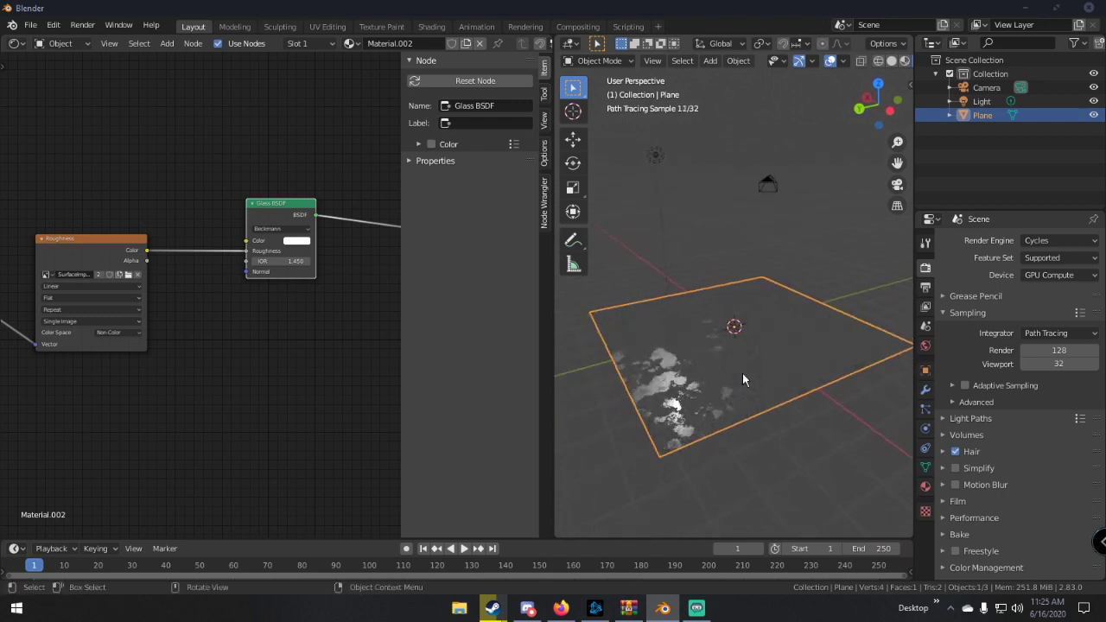